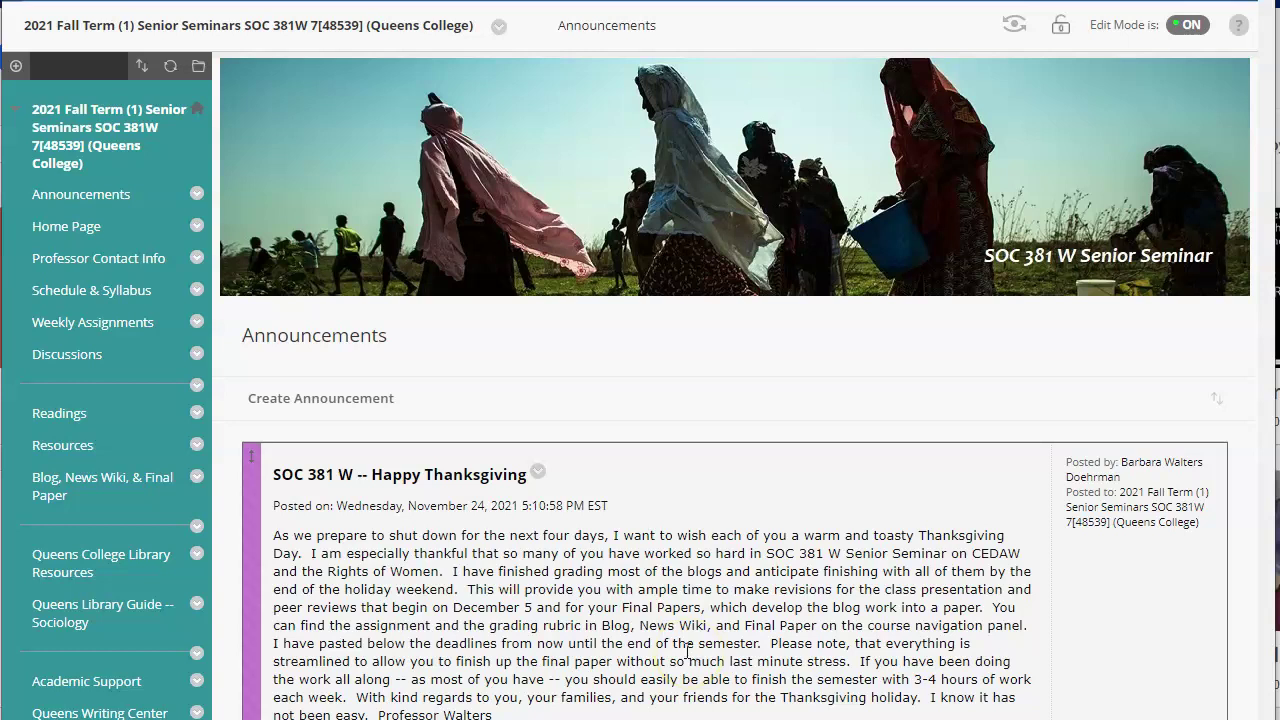
Step: From Weekly Assignments, open Unit #6: NGOs and INGOs and scroll to its Week #13 and Week 12 items
left_click(94, 323)
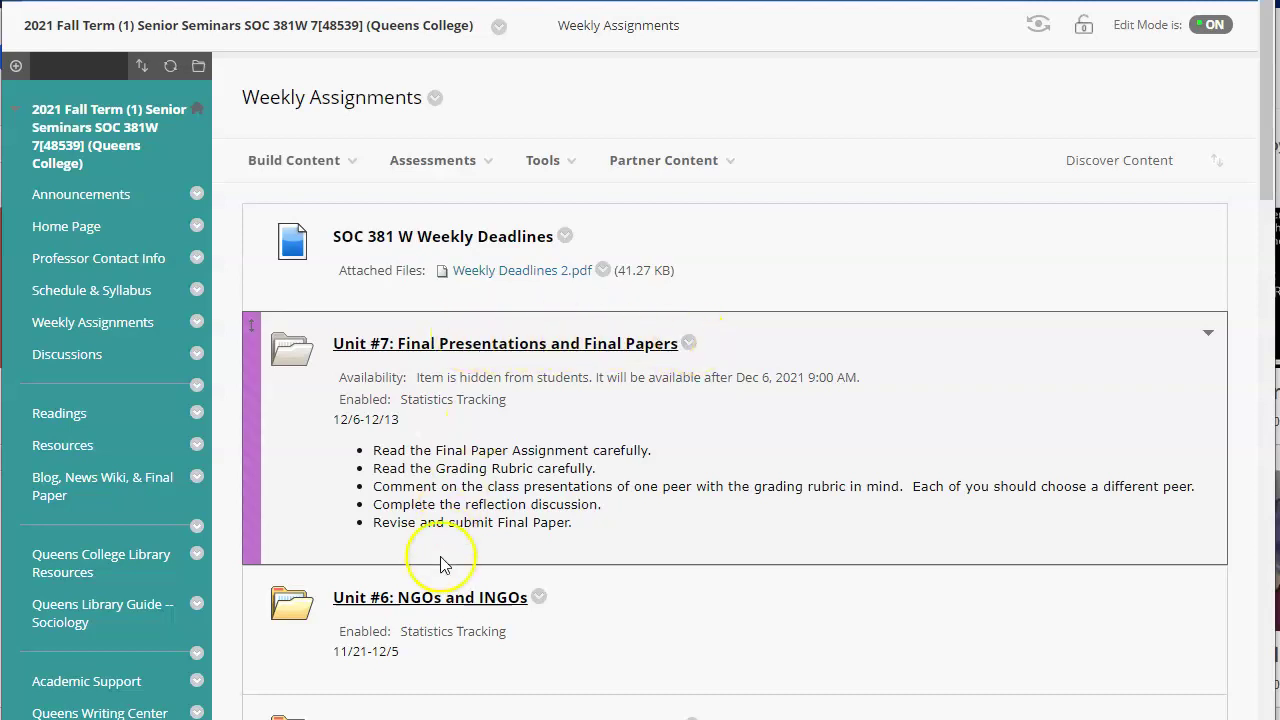
left_click(443, 597)
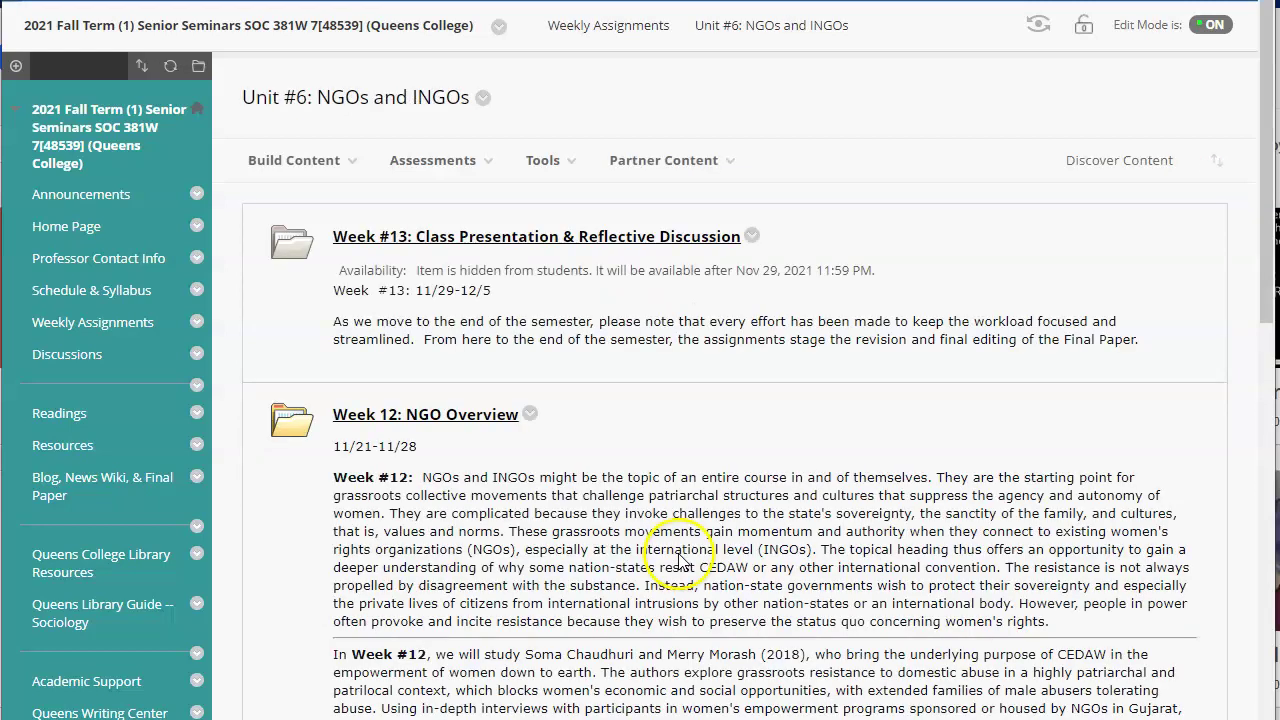
scroll(1266, 280, "down", 1)
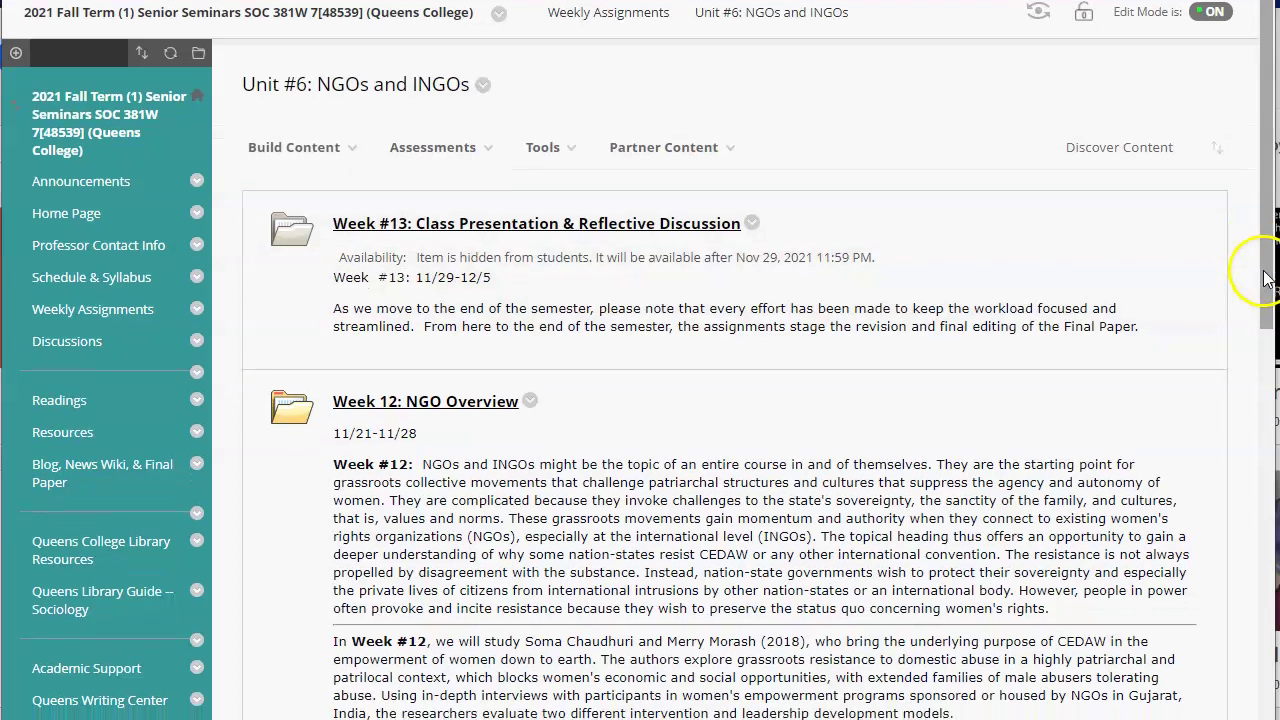
left_click_drag(1266, 280, 1269, 325)
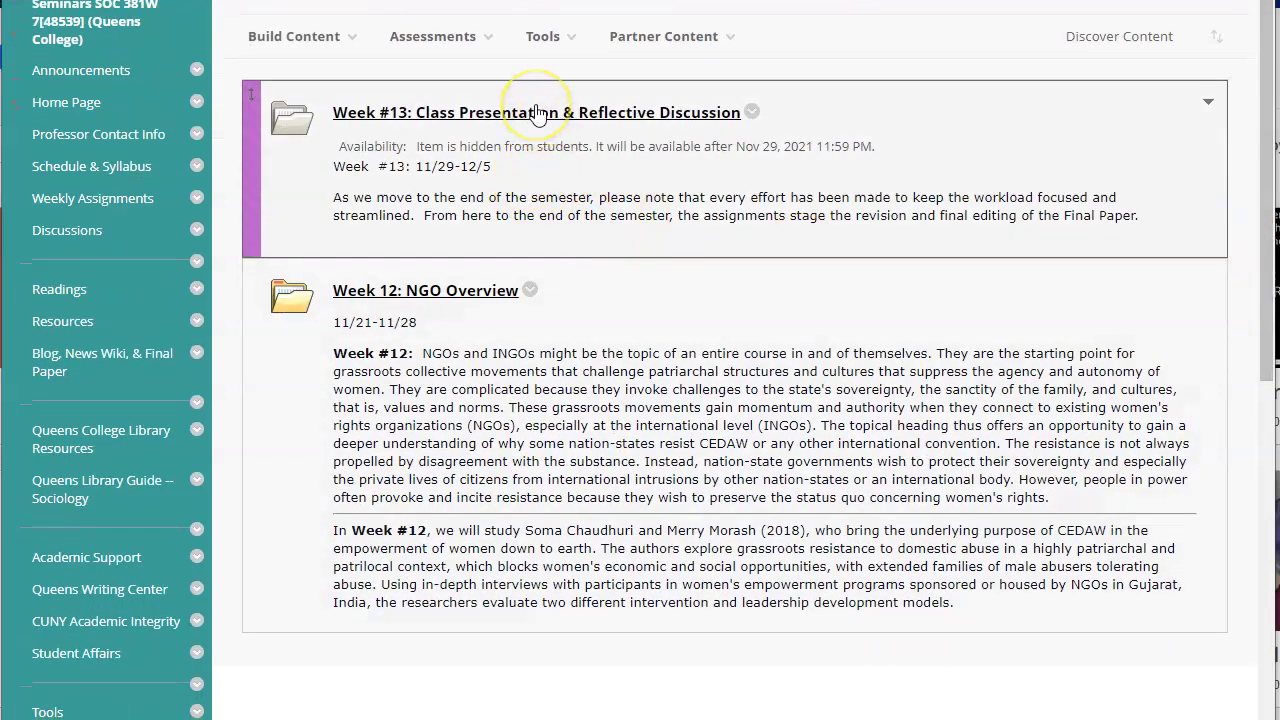
Step: Open Week #13: Class Presentation & Reflective Discussion and scroll through its To Do list, video and blog instructions
left_click(346, 115)
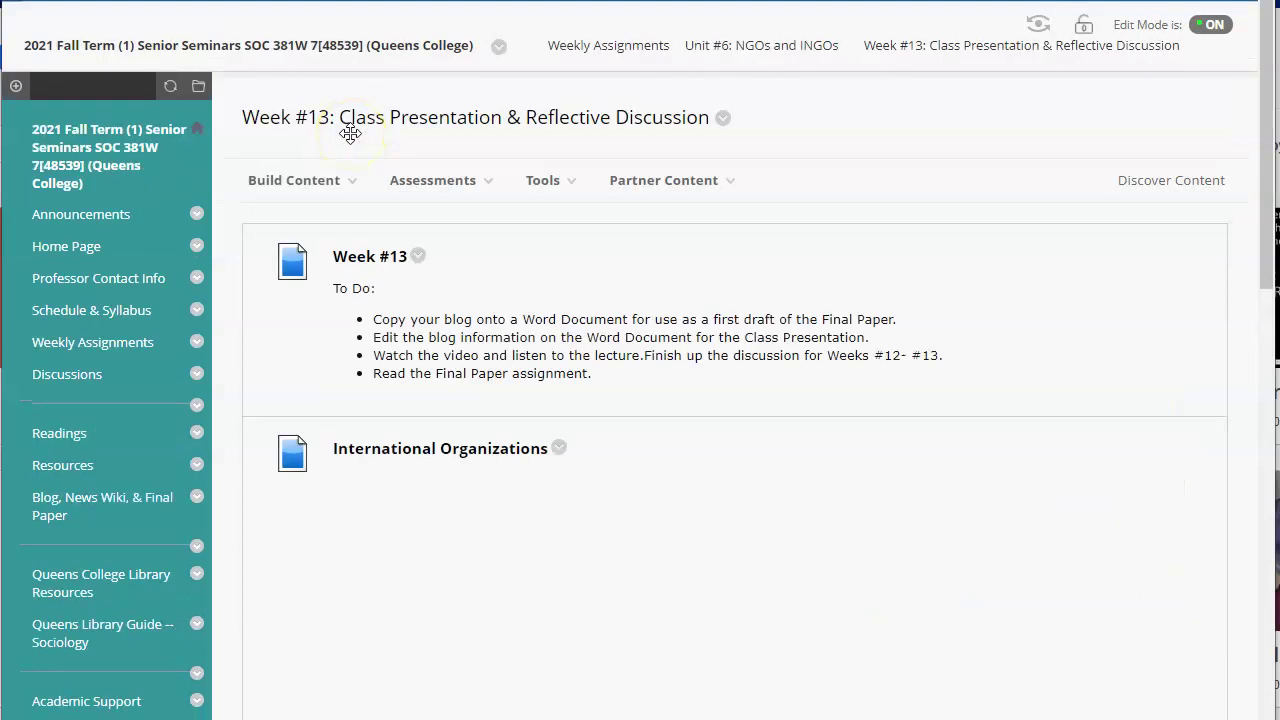
left_click_drag(1265, 230, 1268, 240)
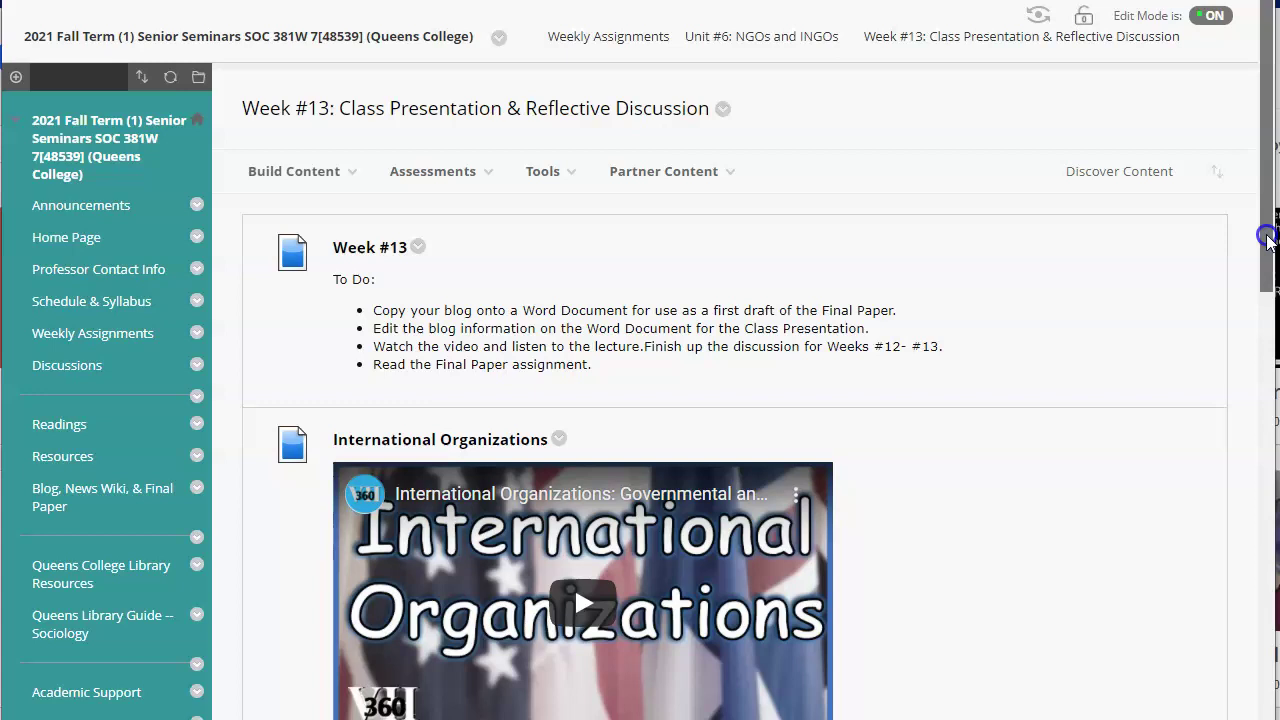
left_click_drag(1267, 240, 1267, 262)
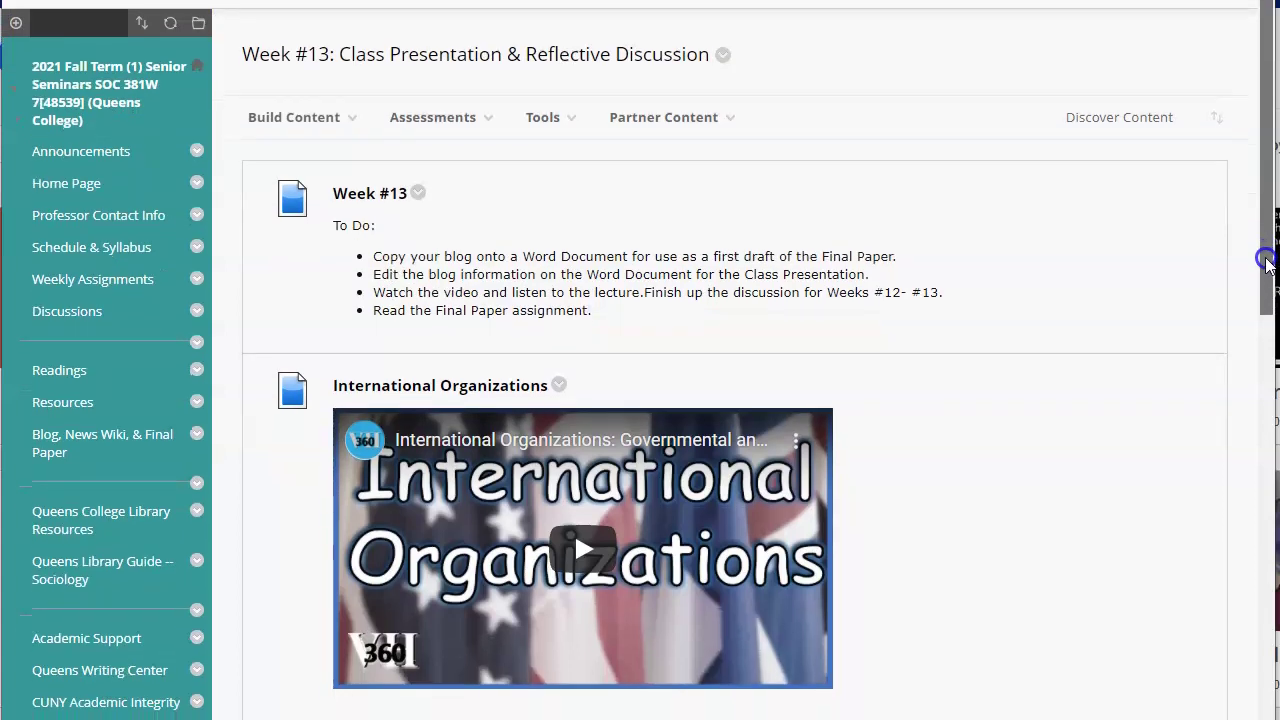
left_click_drag(1267, 262, 1264, 422)
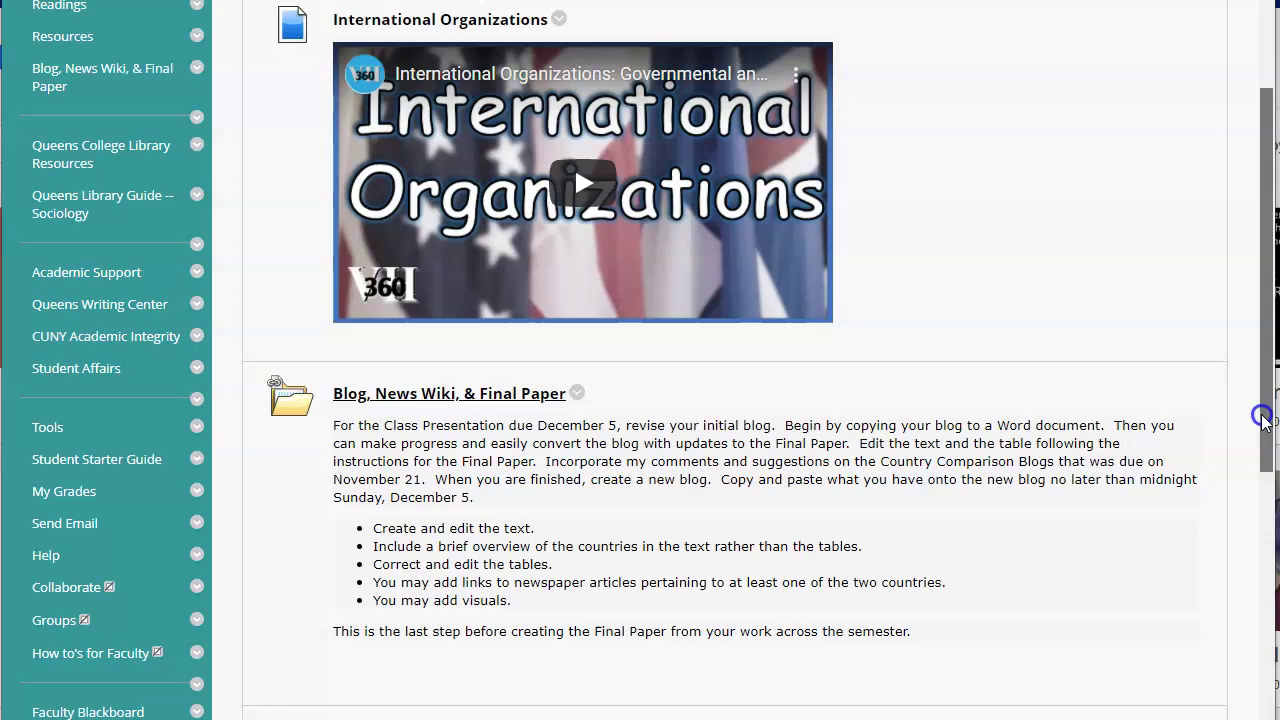
left_click_drag(1262, 420, 1245, 268)
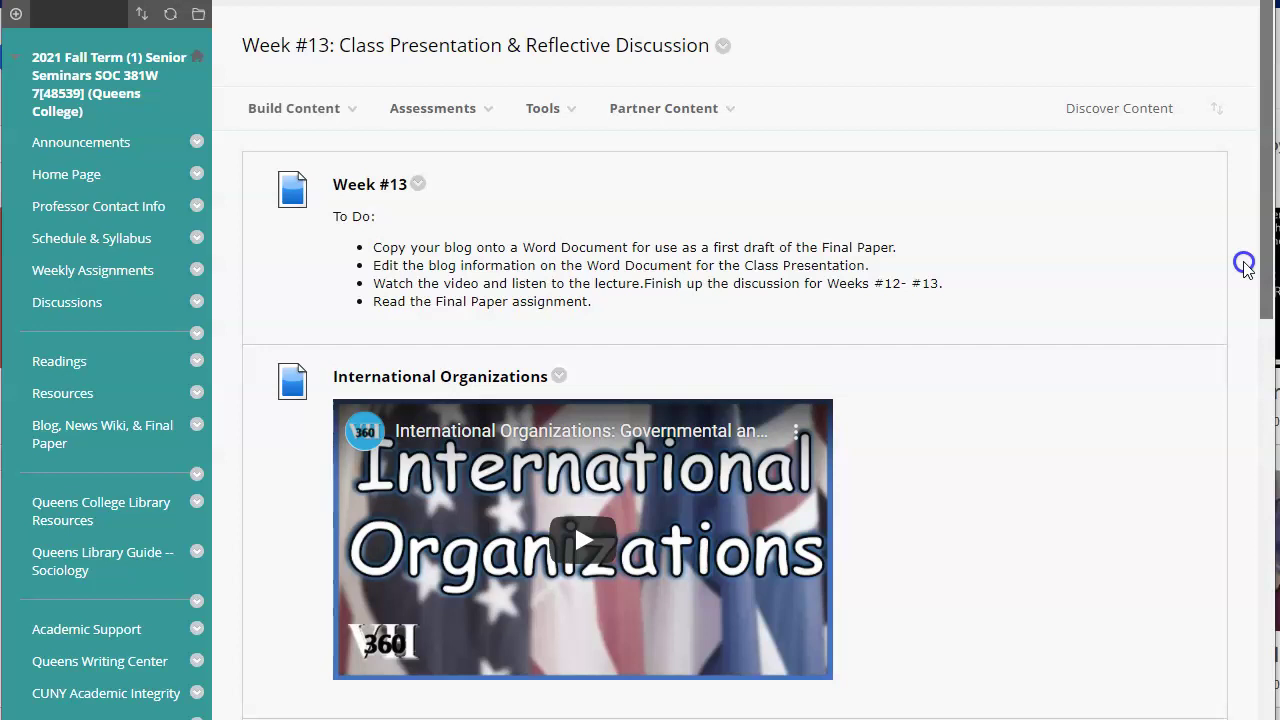
left_click_drag(1245, 268, 1245, 455)
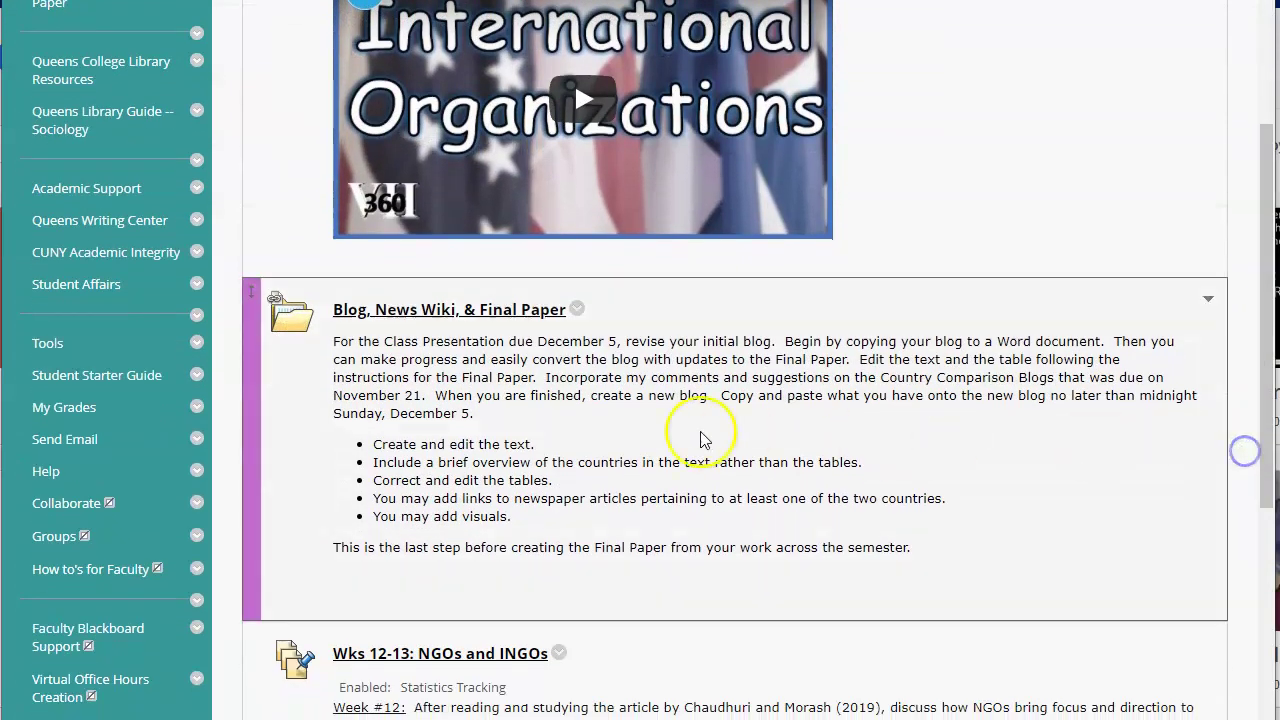
Step: Open Final Paper under Blog, News Wiki, & Final Paper, read Final Paper Rubric.pdf, then close it
left_click(440, 312)
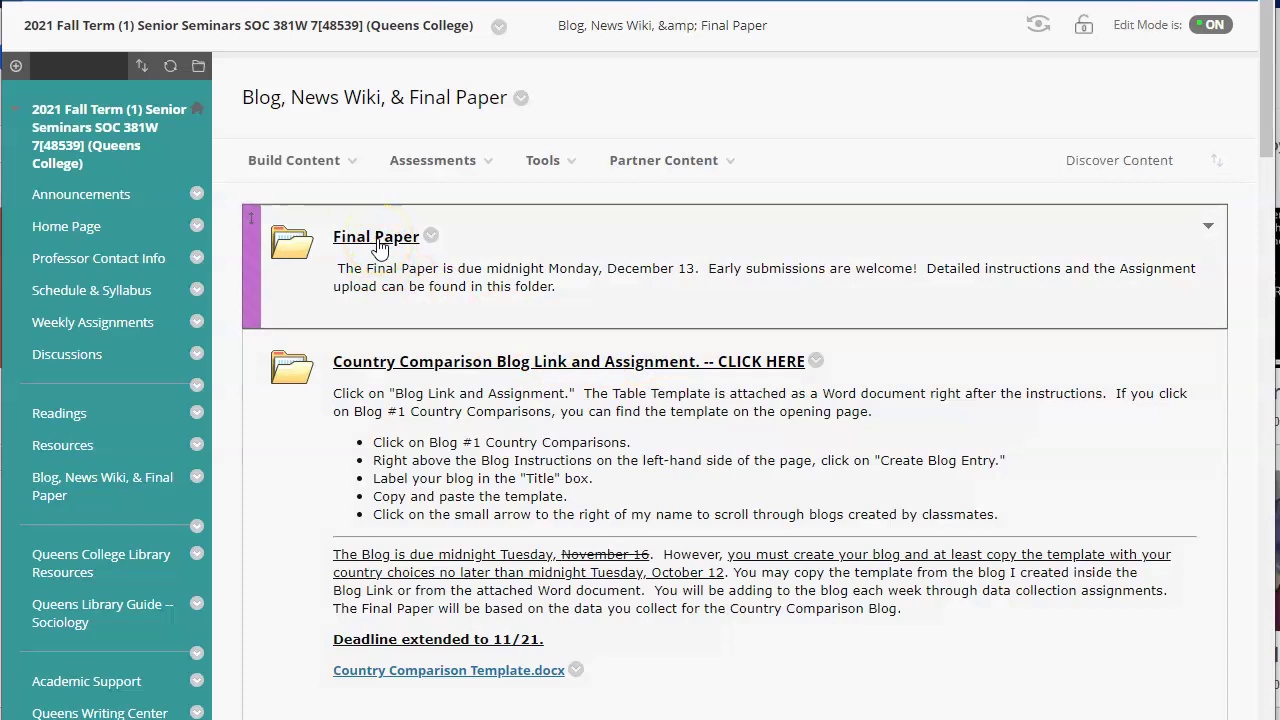
left_click(378, 240)
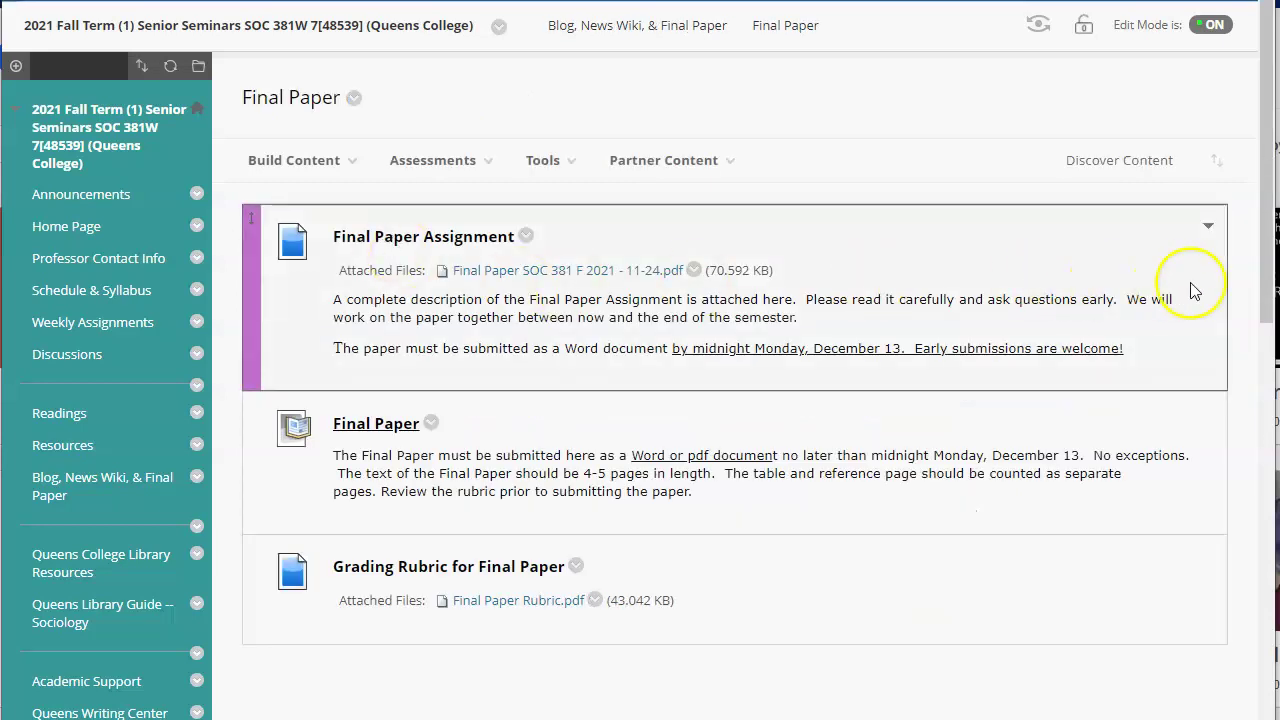
left_click(511, 602)
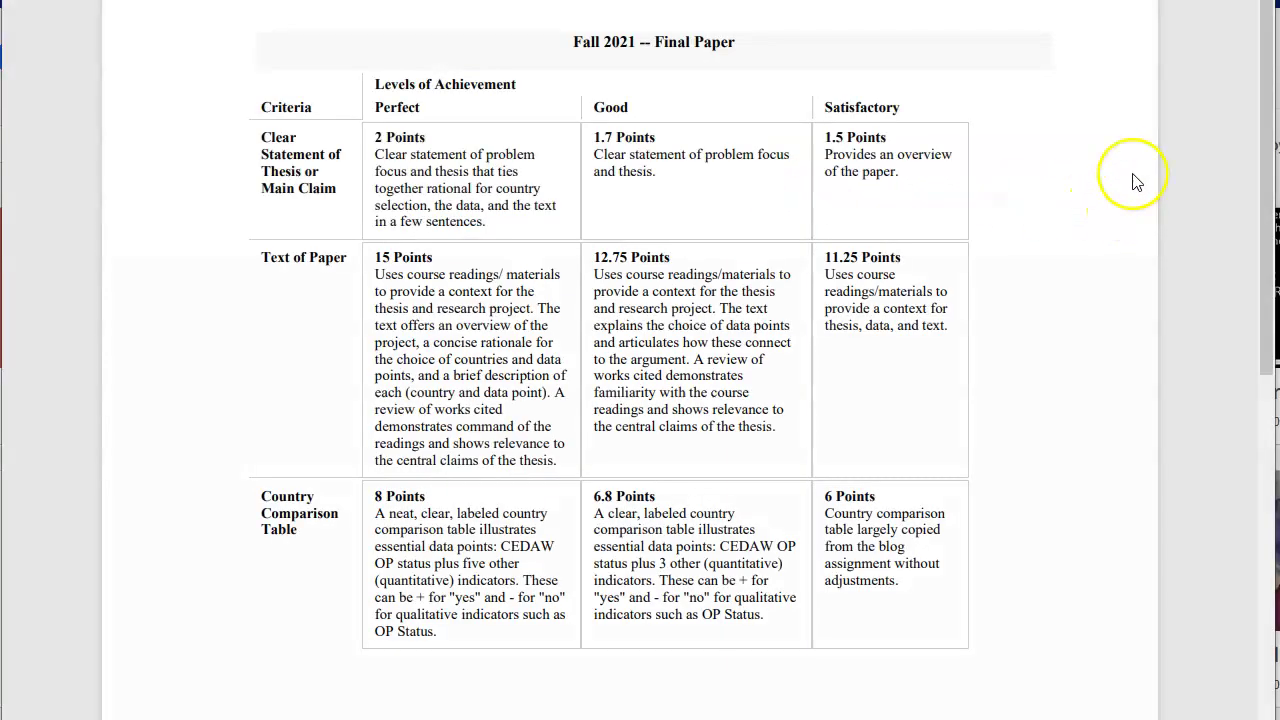
left_click_drag(1263, 120, 1204, 62)
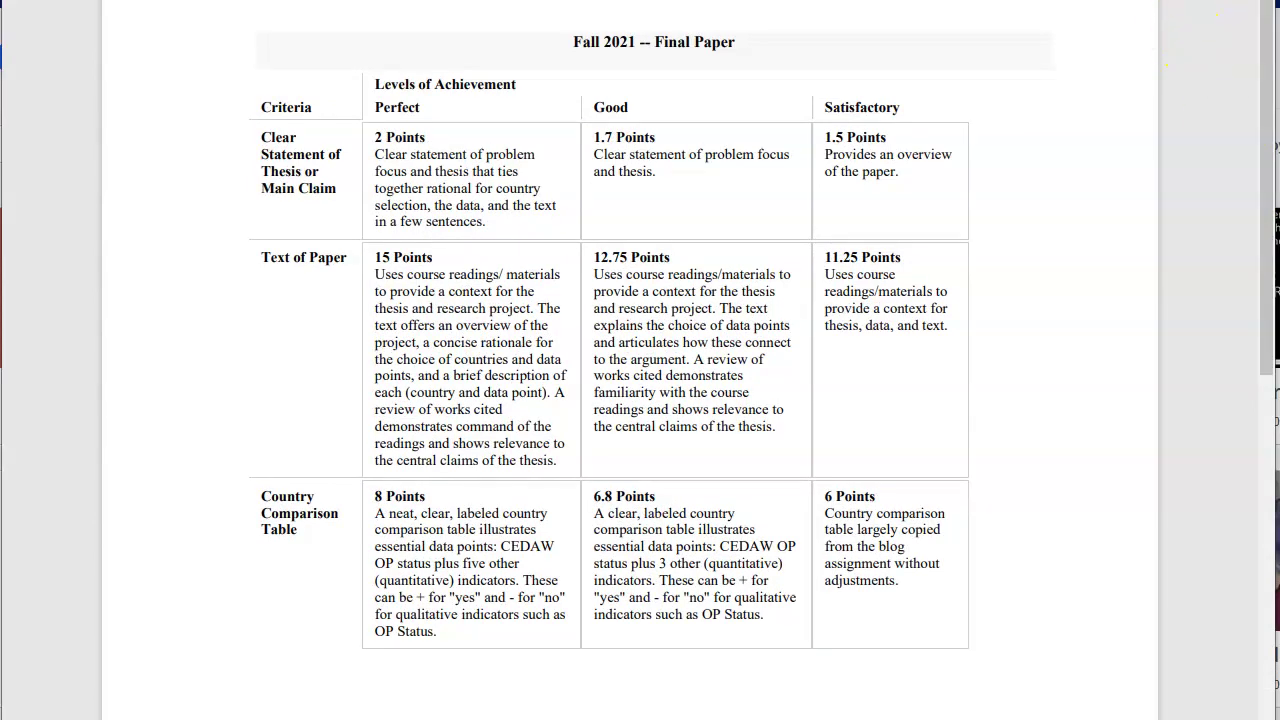
key("ctrl+w")
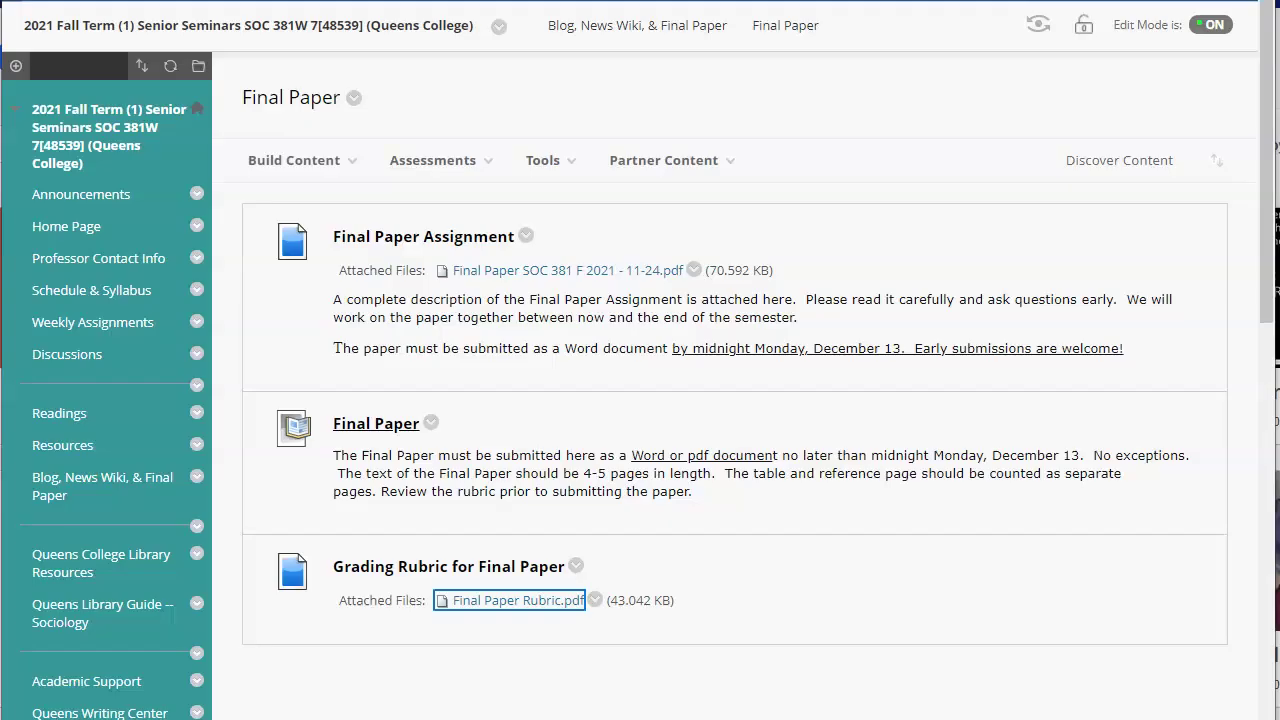
Step: Return to the Country Comparison blog assignment folder and open the Blog #1 Country Comparisons blog
left_click(98, 364)
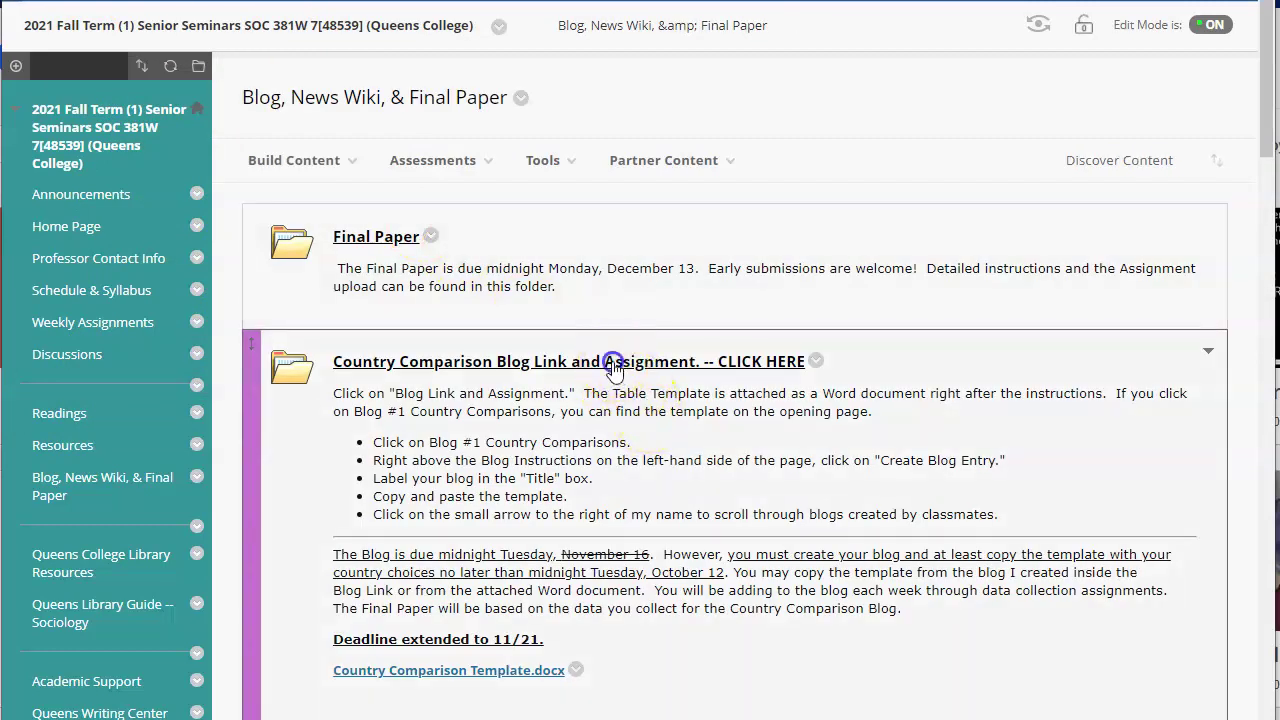
left_click(613, 363)
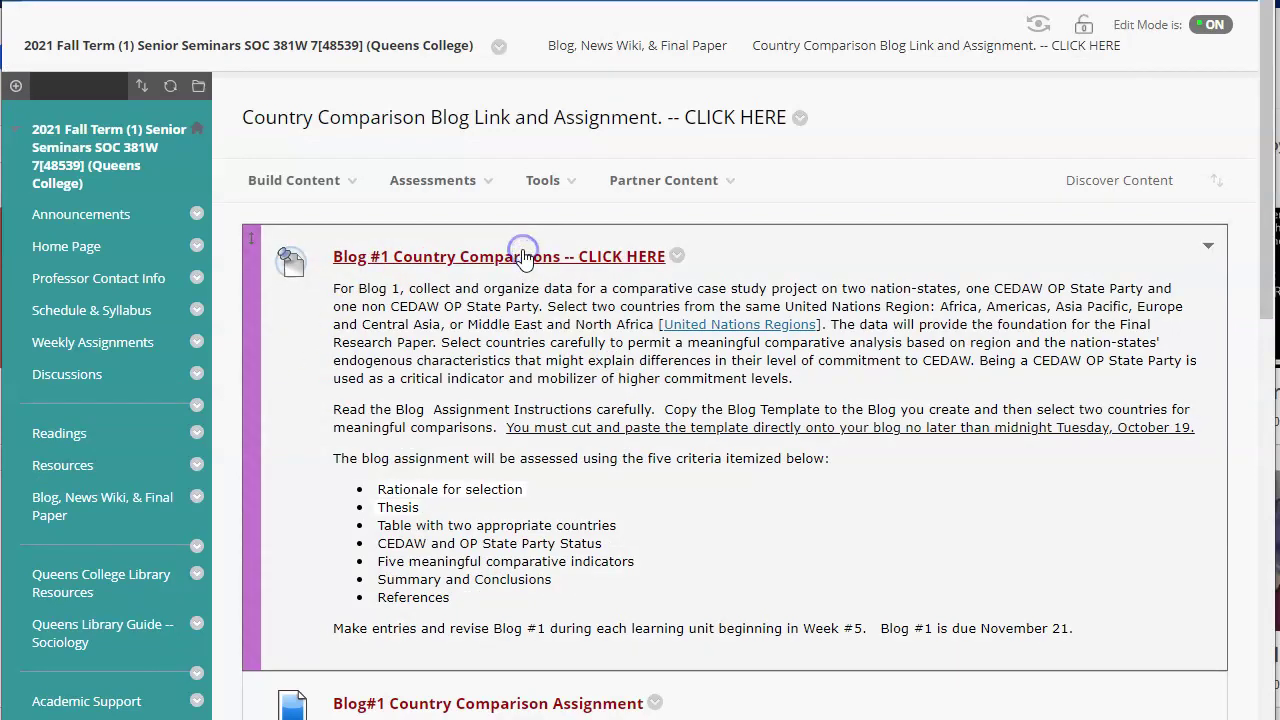
left_click(476, 258)
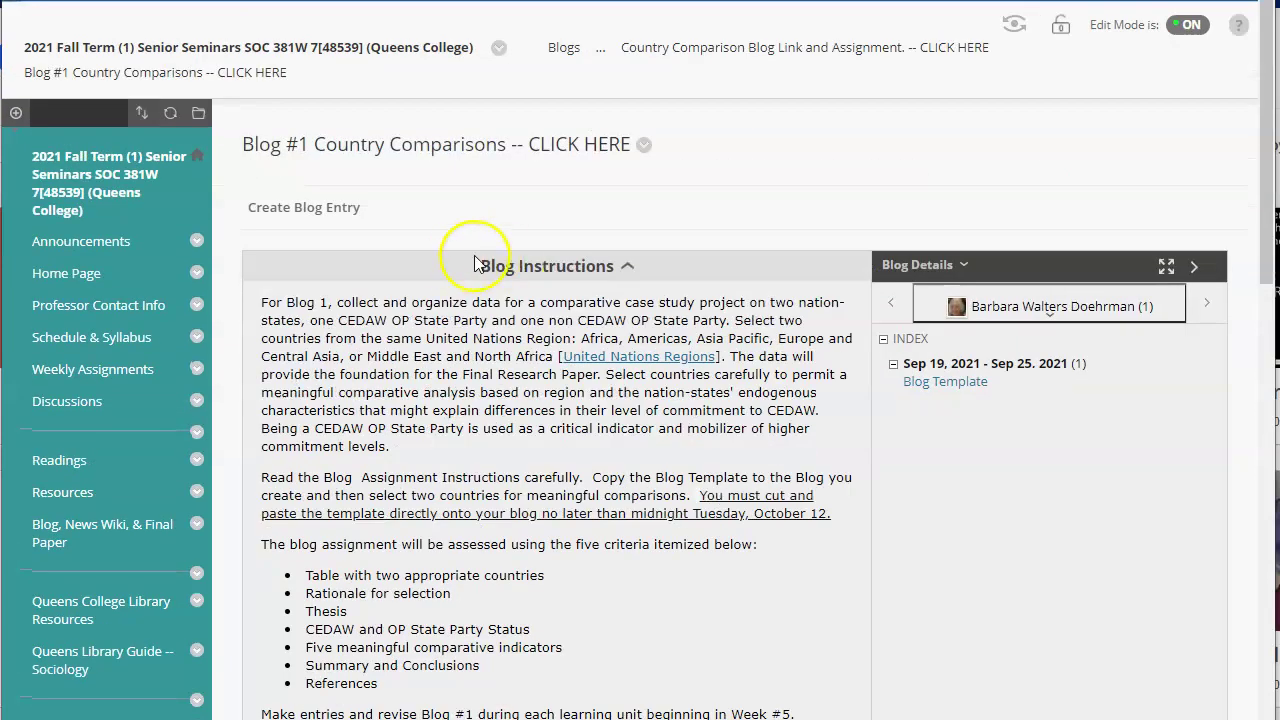
Step: Scroll through the Blog Instructions to the empty Blog Template comparison table, then back to the top
left_click_drag(1272, 258, 1270, 294)
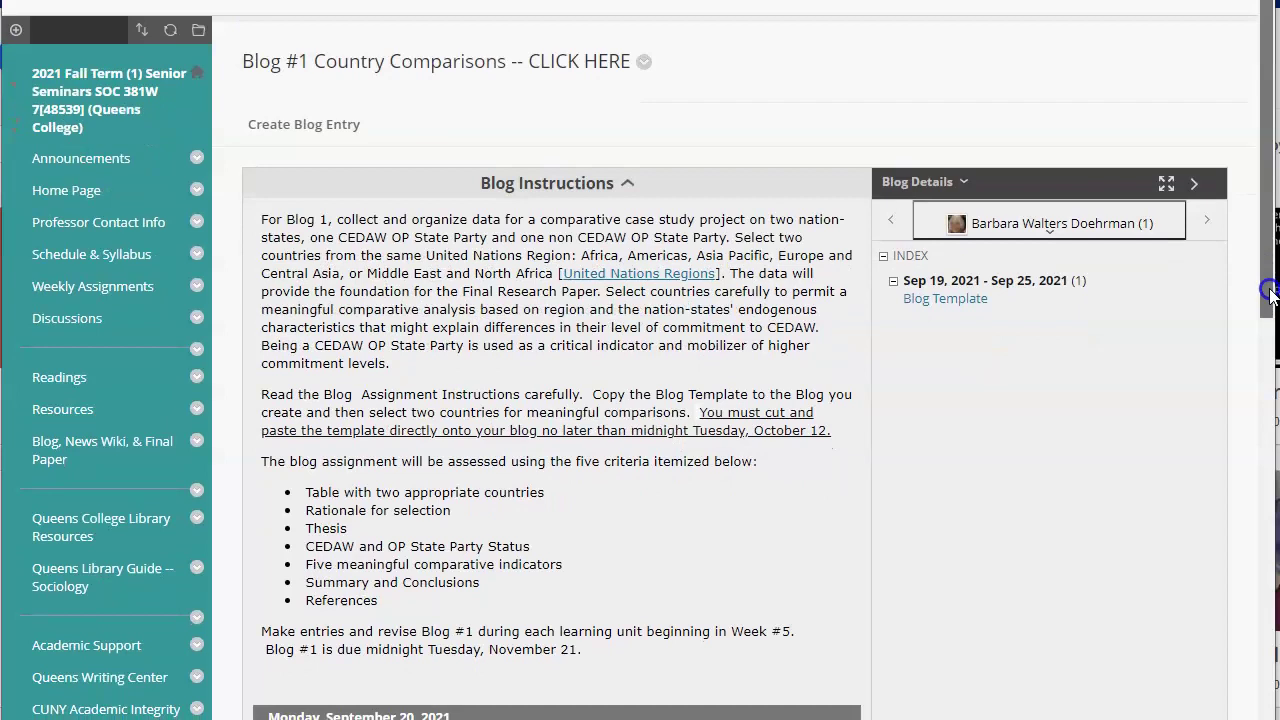
left_click_drag(1270, 292, 1262, 447)
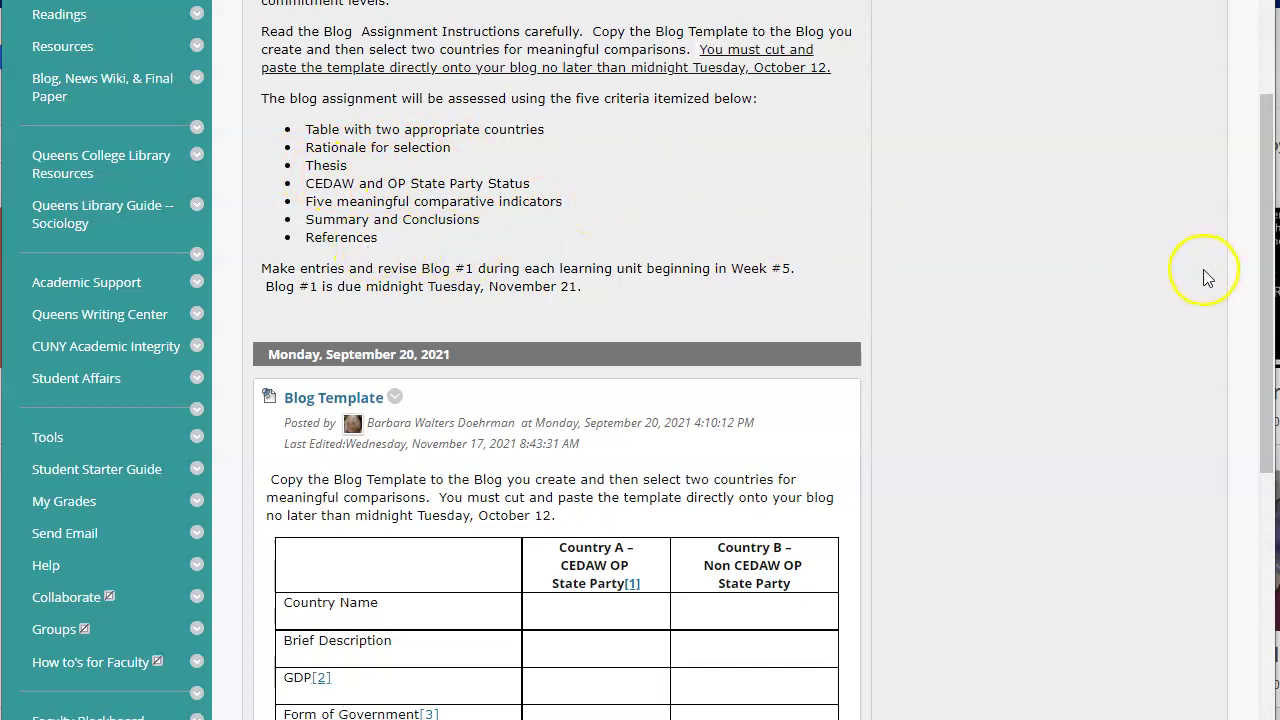
left_click_drag(1263, 329, 1274, 490)
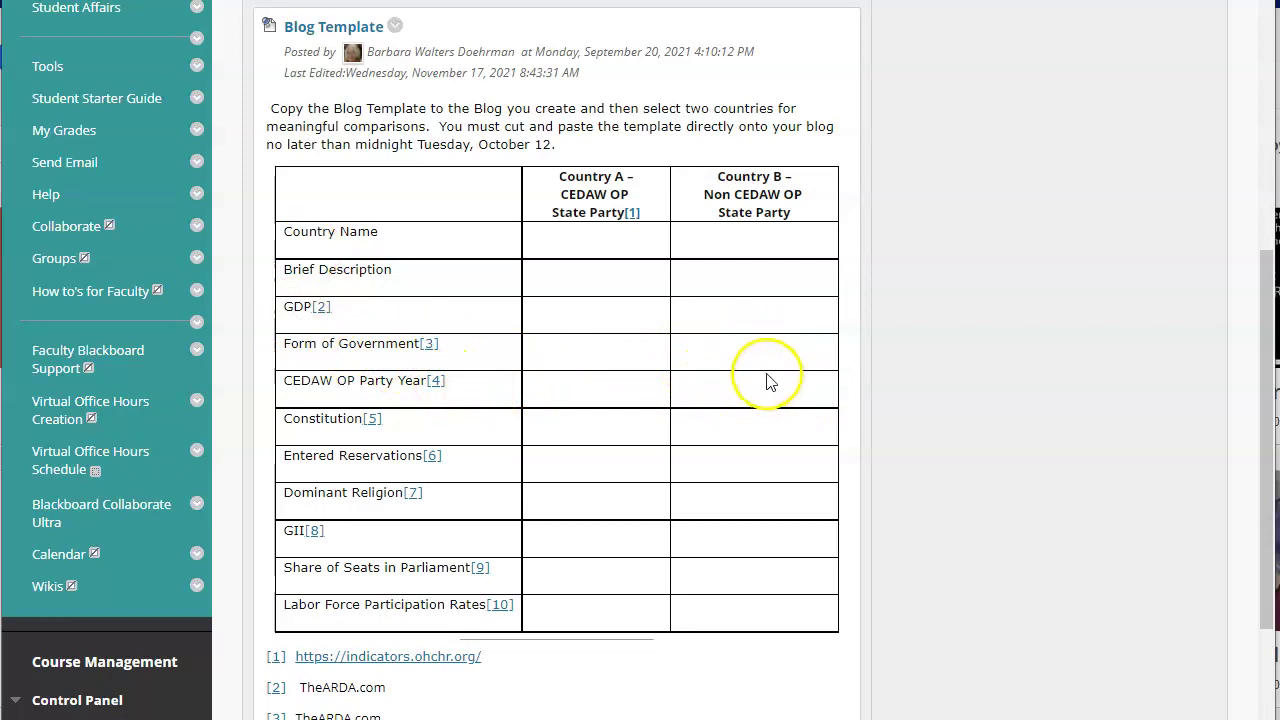
left_click_drag(1268, 460, 1268, 501)
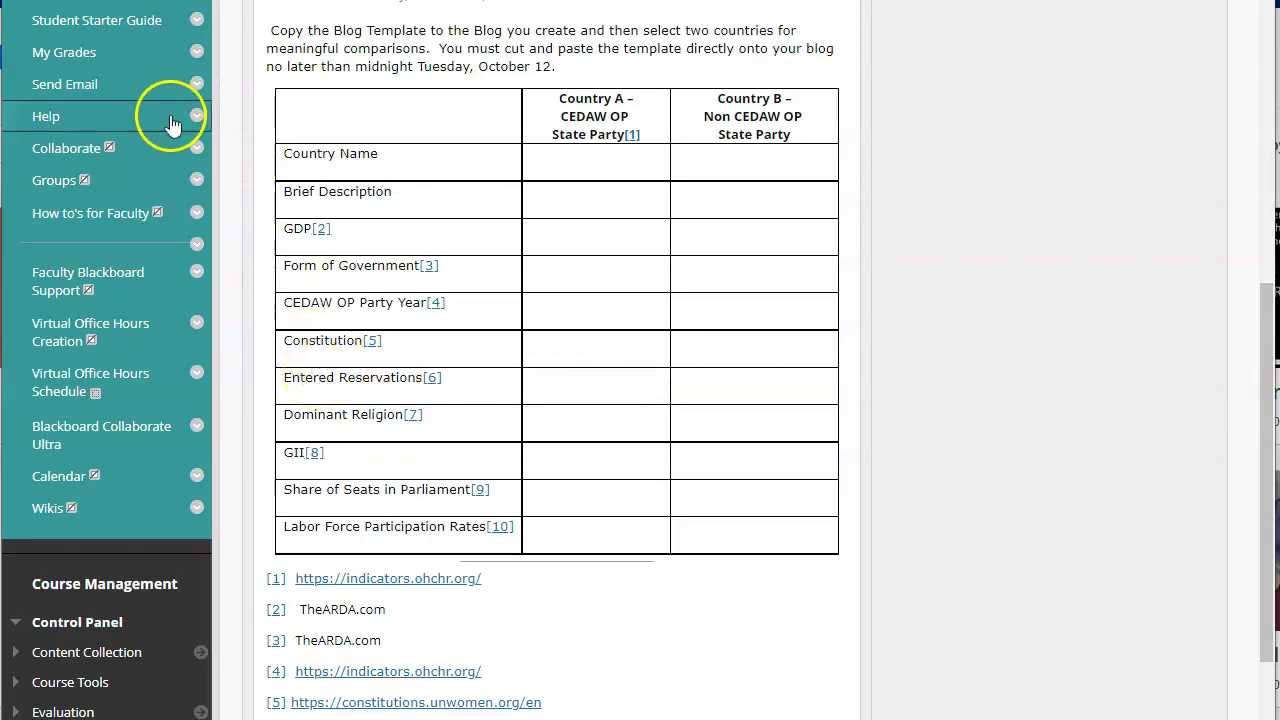
left_click_drag(1262, 305, 1262, 137)
scroll(1262, 137, "up", 3)
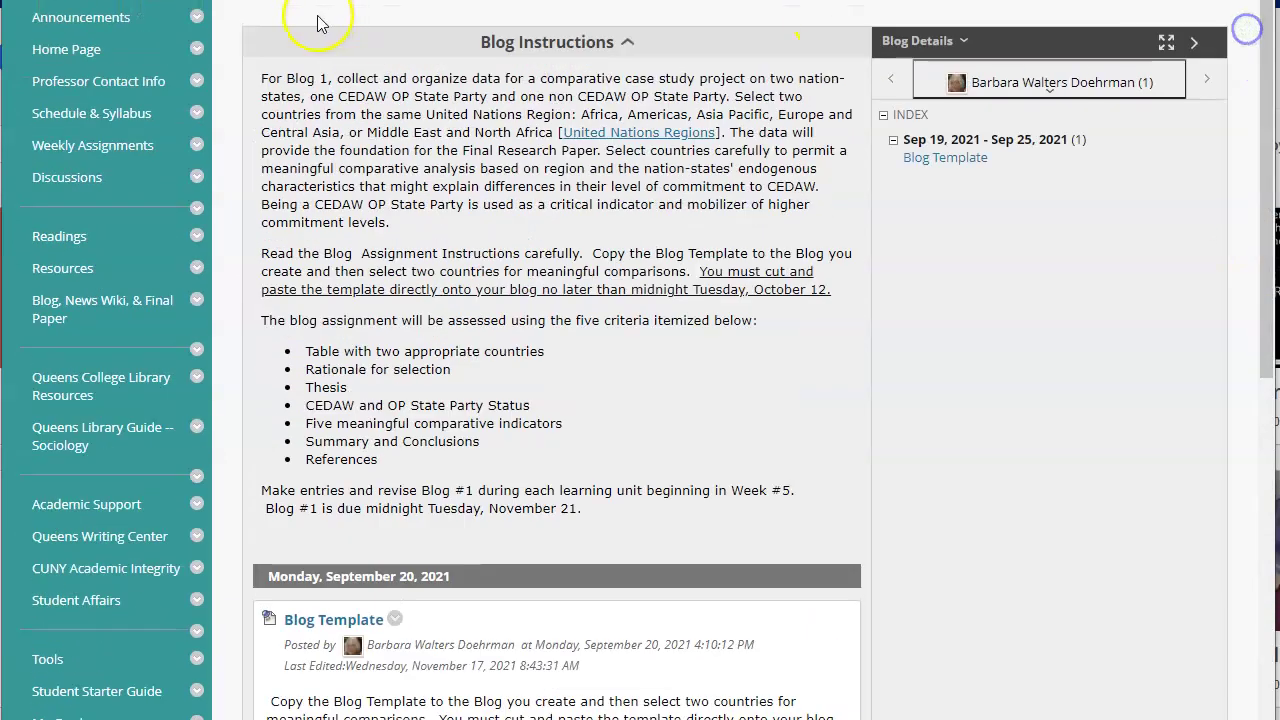
Step: From Weekly Assignments, open Unit #4: Constitutions and Religious Reservations and scroll through Week 8 and Week 7
left_click(82, 160)
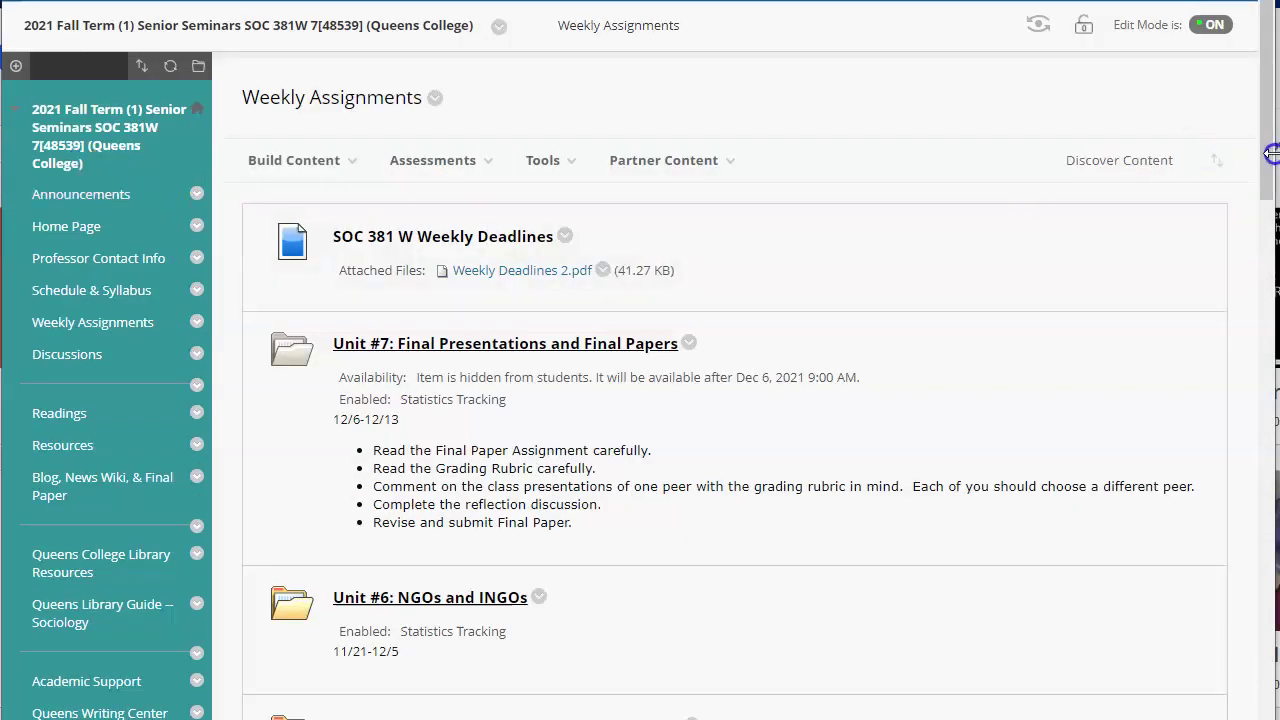
scroll(843, 437, "down", 5)
left_click(511, 357)
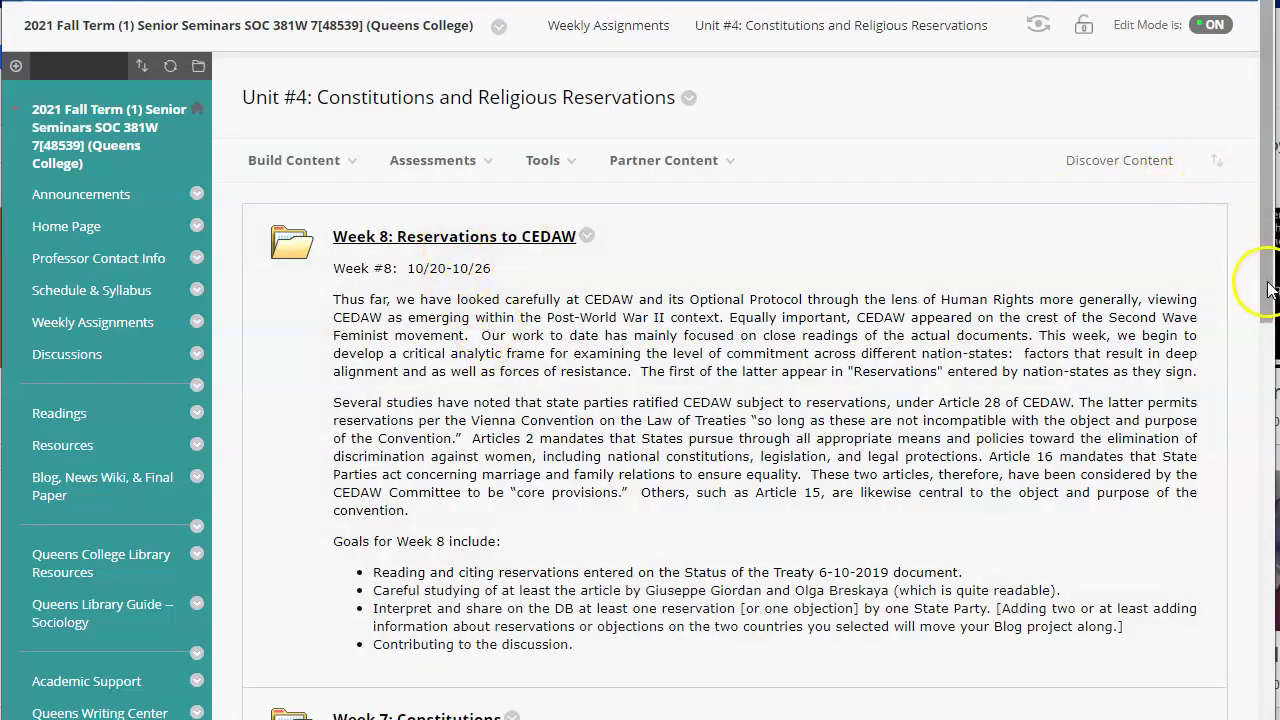
scroll(1257, 277, "down", 5)
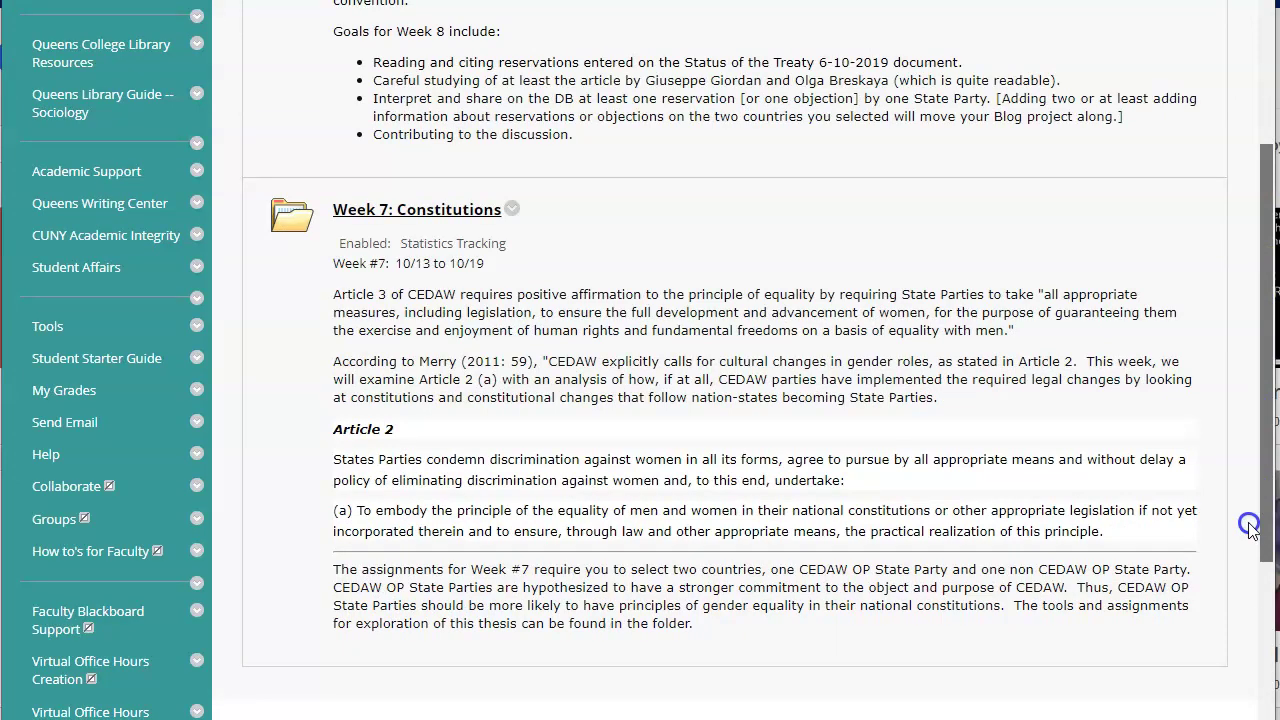
scroll(1249, 503, "up", 3)
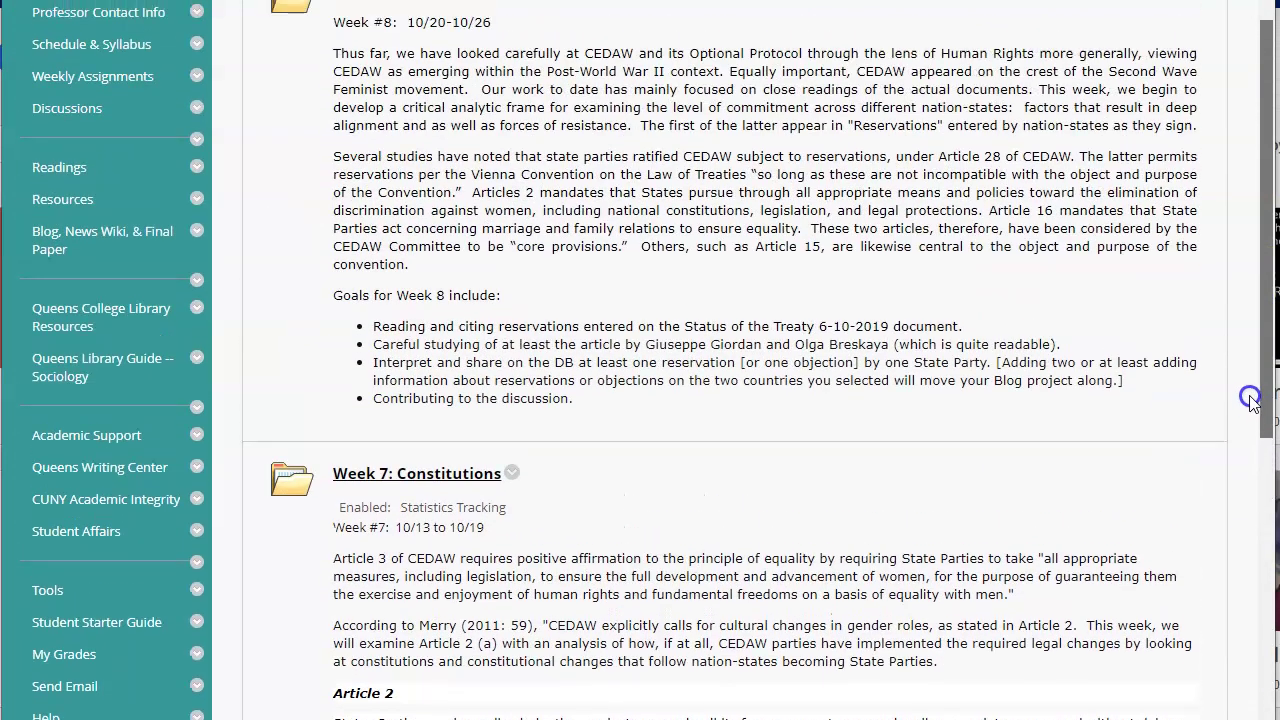
scroll(1250, 398, "up", 2)
Step: Reopen the Country Comparison Blog Link and Assignment folder and scroll down to the Blog Template table and source links
left_click(62, 420)
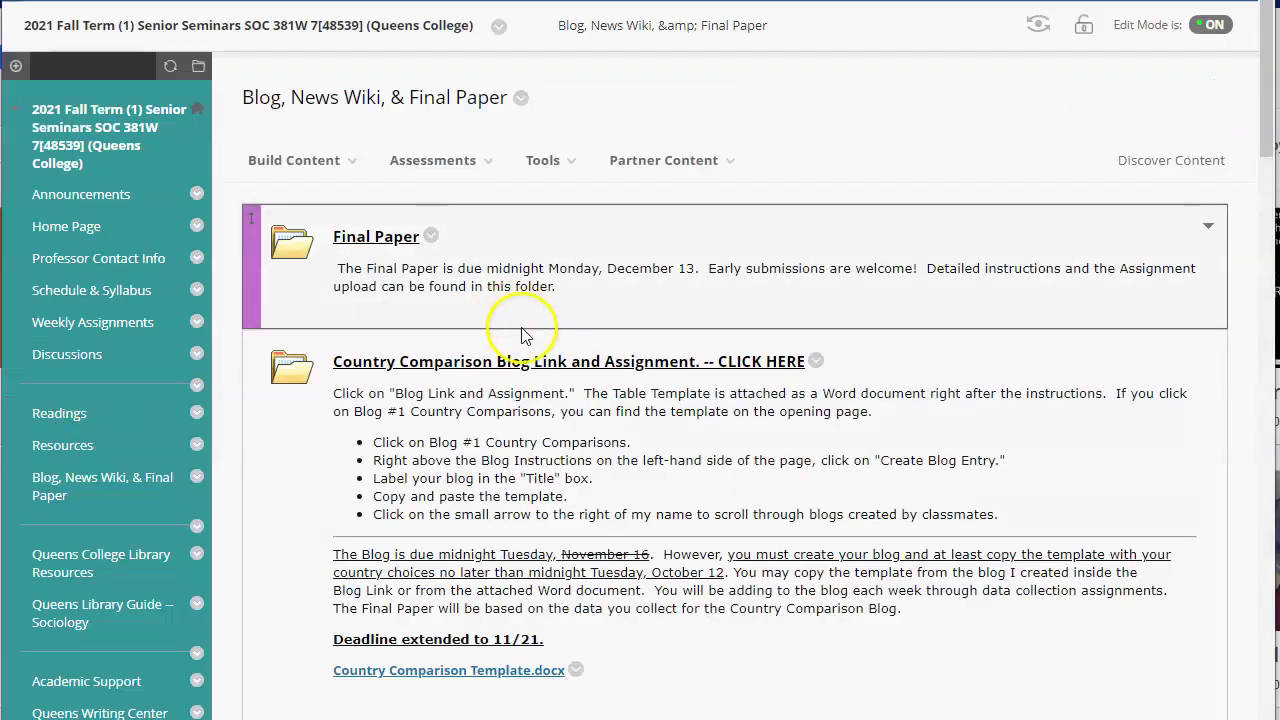
left_click(545, 373)
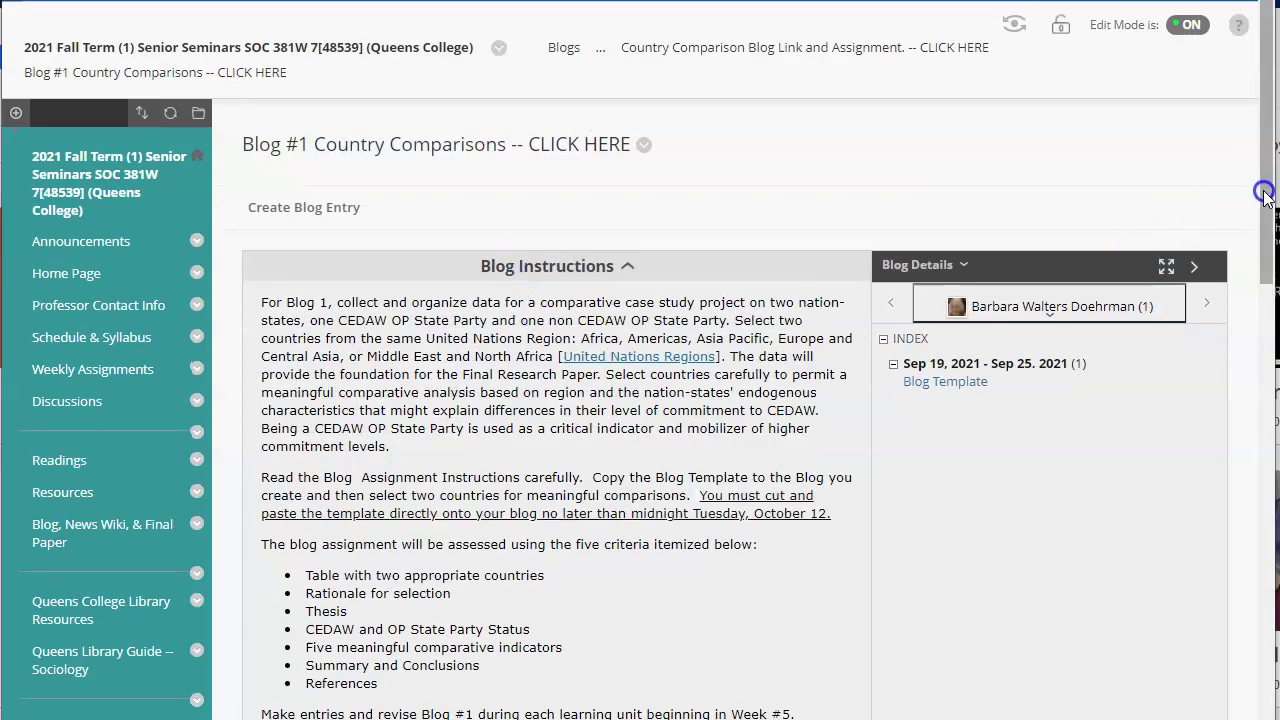
left_click_drag(1263, 193, 1270, 587)
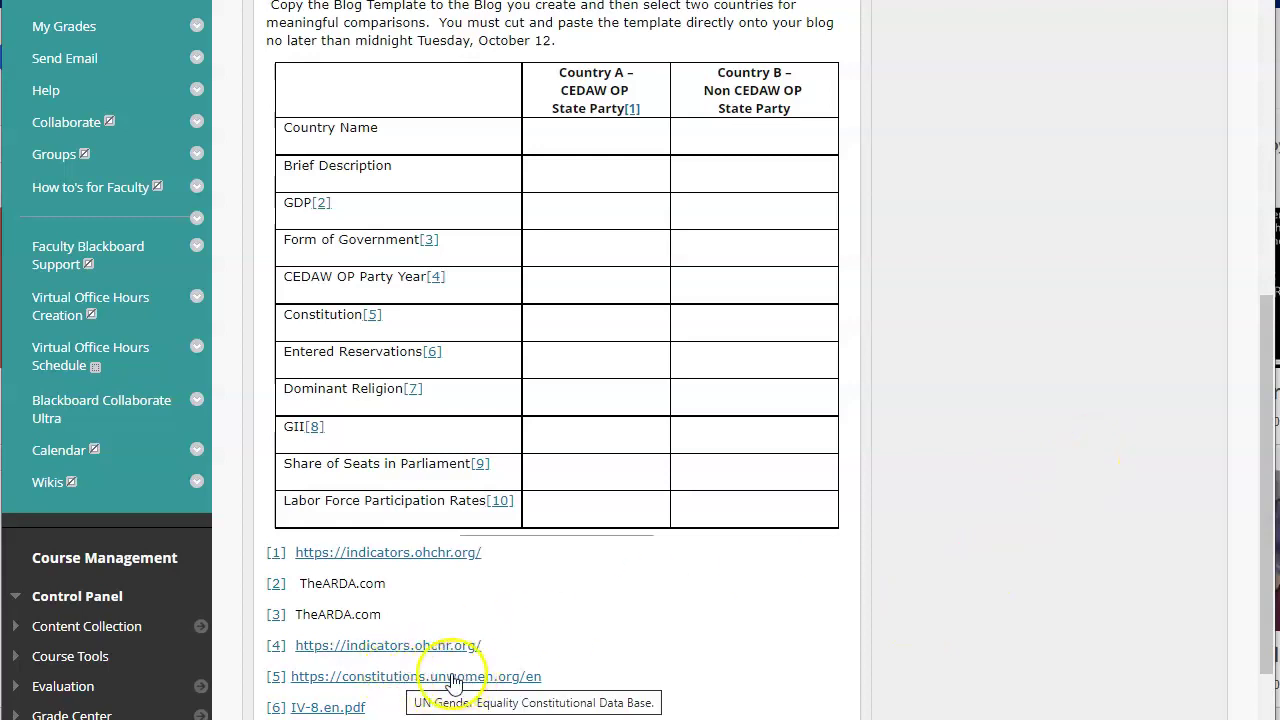
Step: Follow footnote [5] to constitutions.unwomen.org, open Country Pages, and jump to the Asia country list
left_click(393, 680)
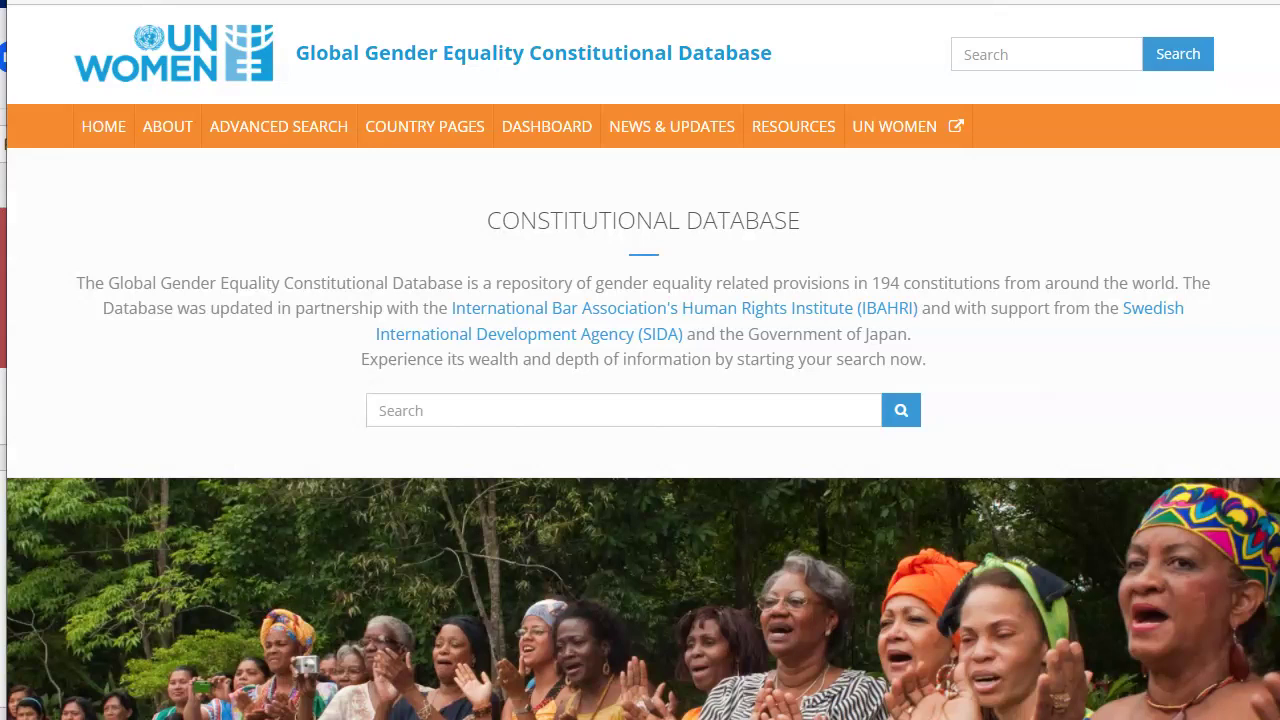
left_click(425, 134)
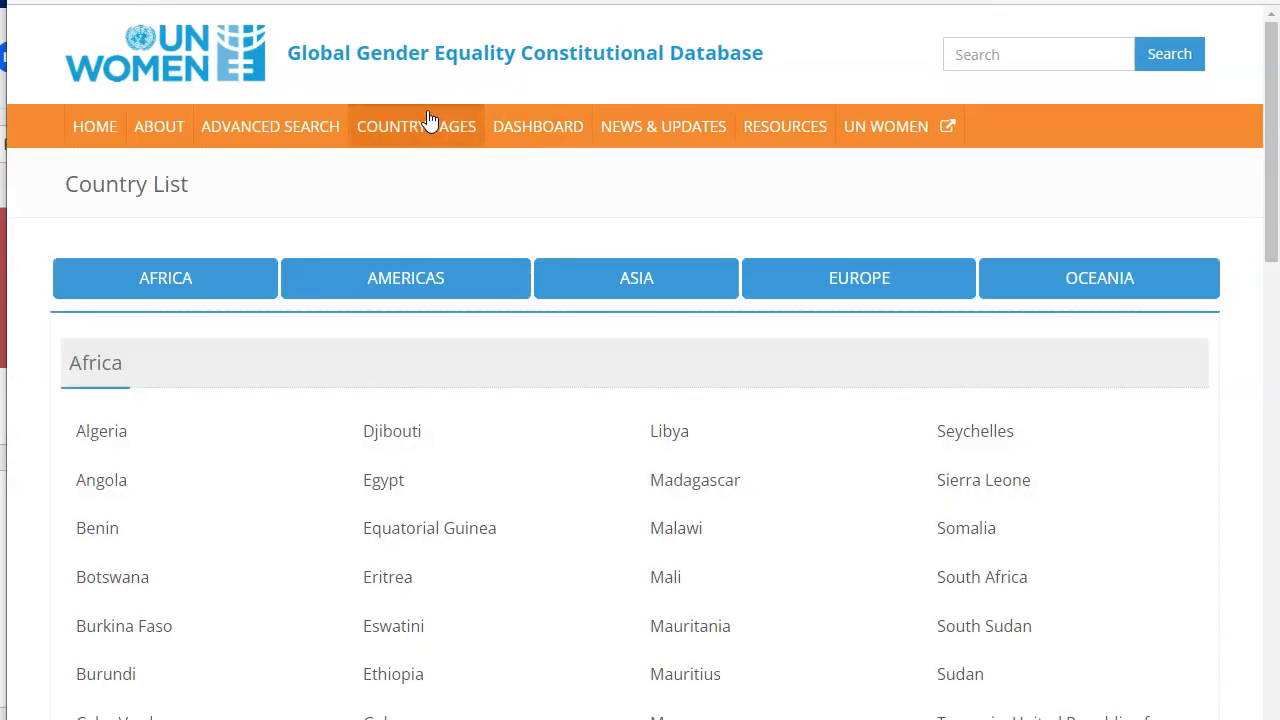
left_click(644, 282)
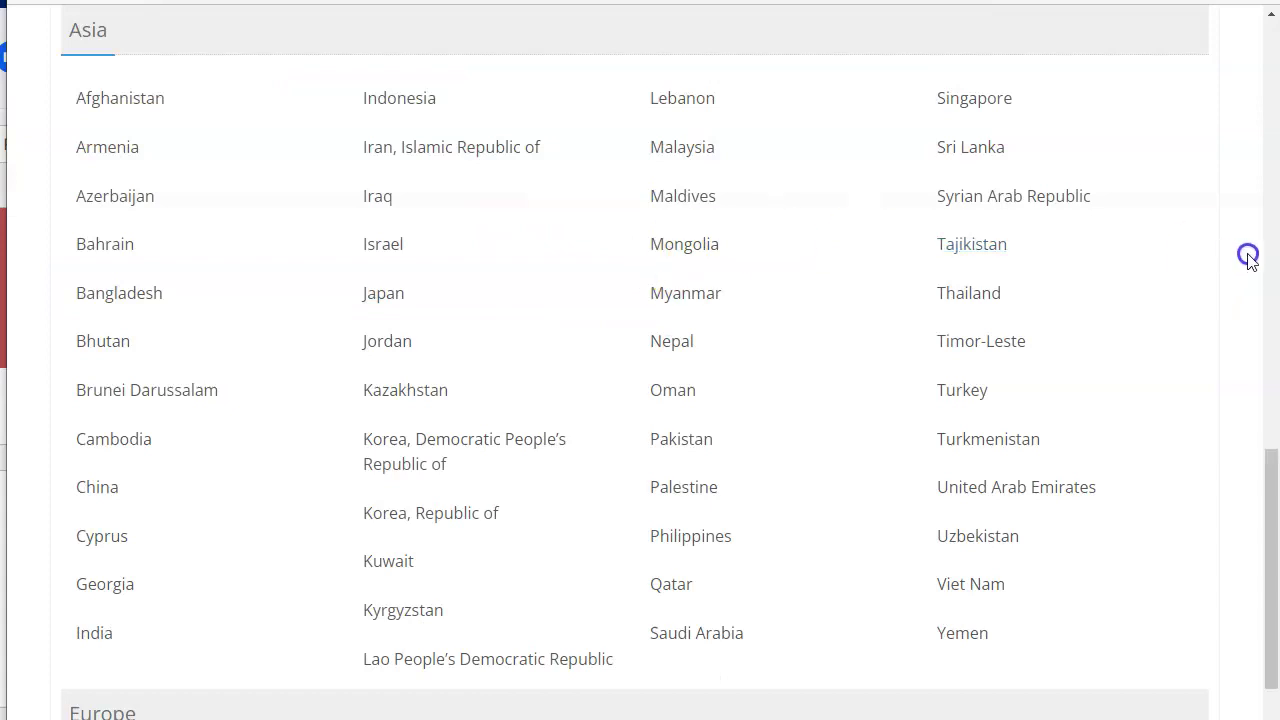